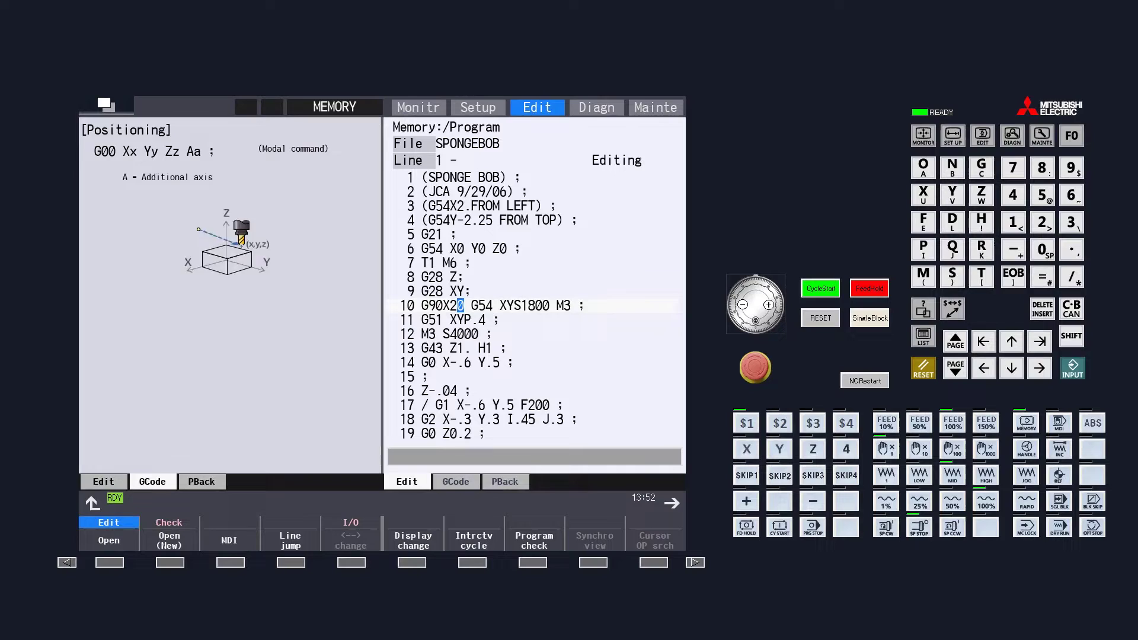
type(".3")
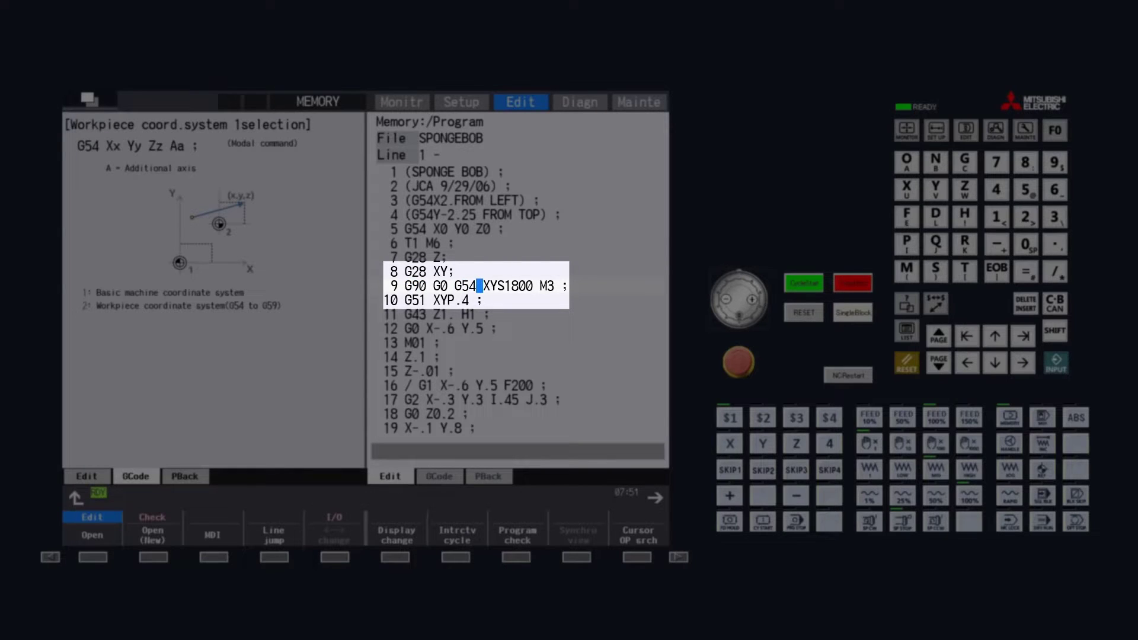
Delete the G54 code from line 9 of the SPONGEBOB program
key("Delete")
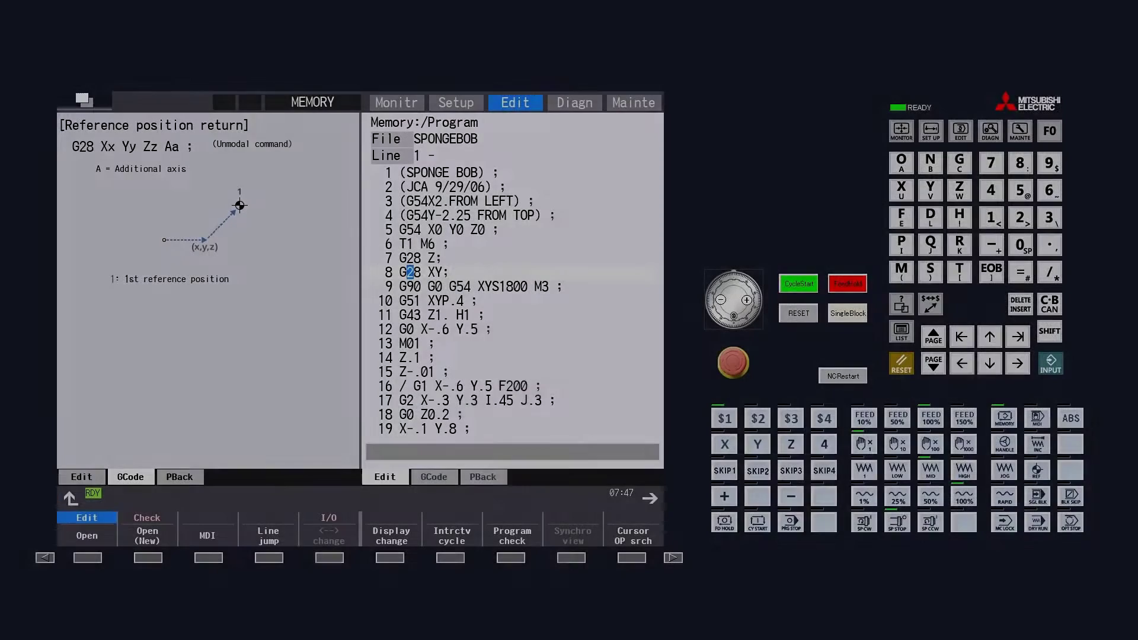
key("Down")
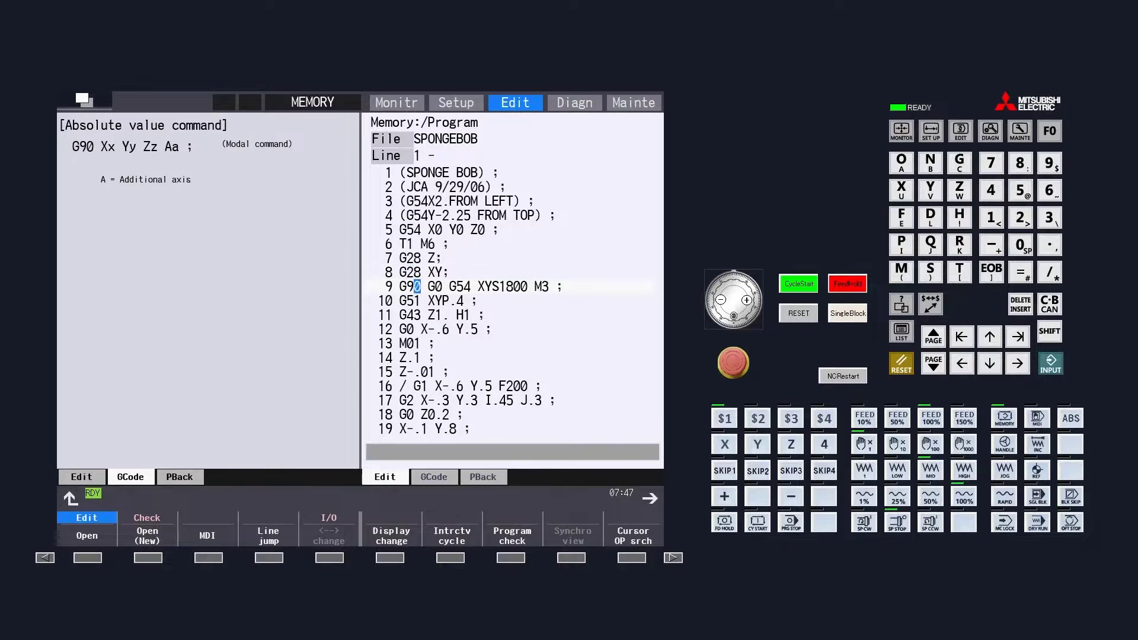
key("Right")
key("Delete")
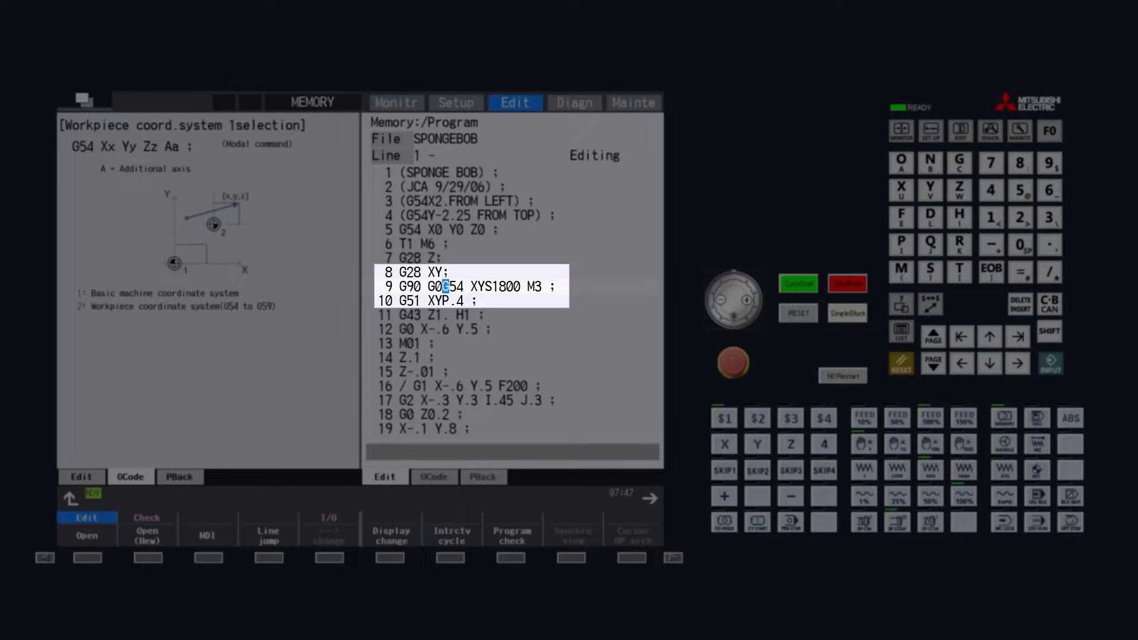
key("Delete")
key("Delete")
key("Delete")
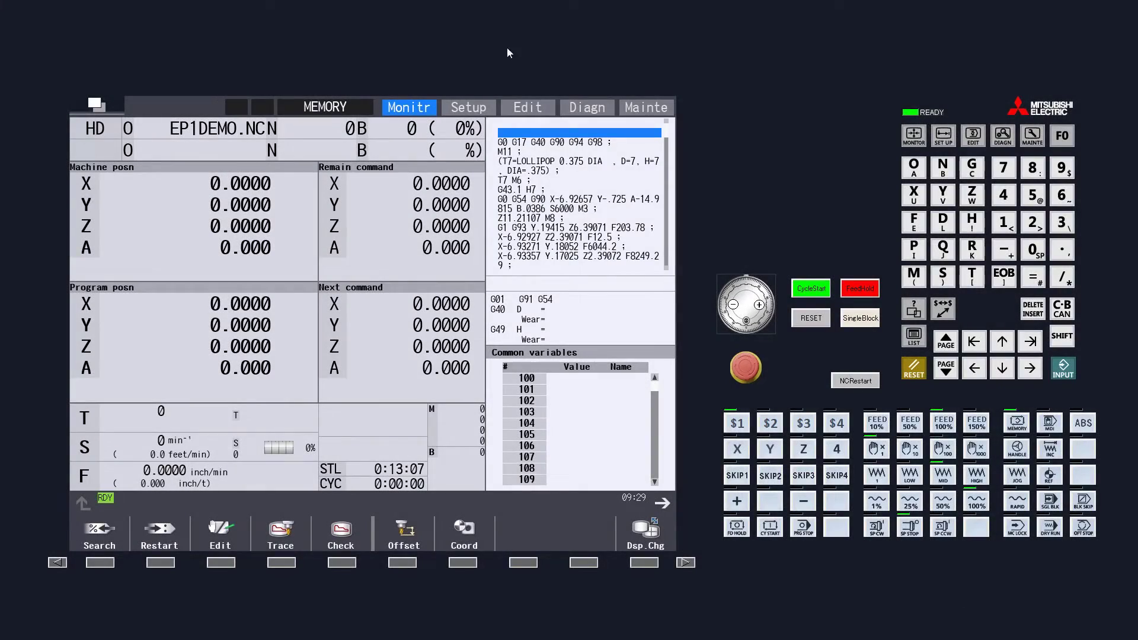
Find parameter 8966 (Edit: INS or OVR) in the maintenance parameters and set it to 1
left_click(647, 107)
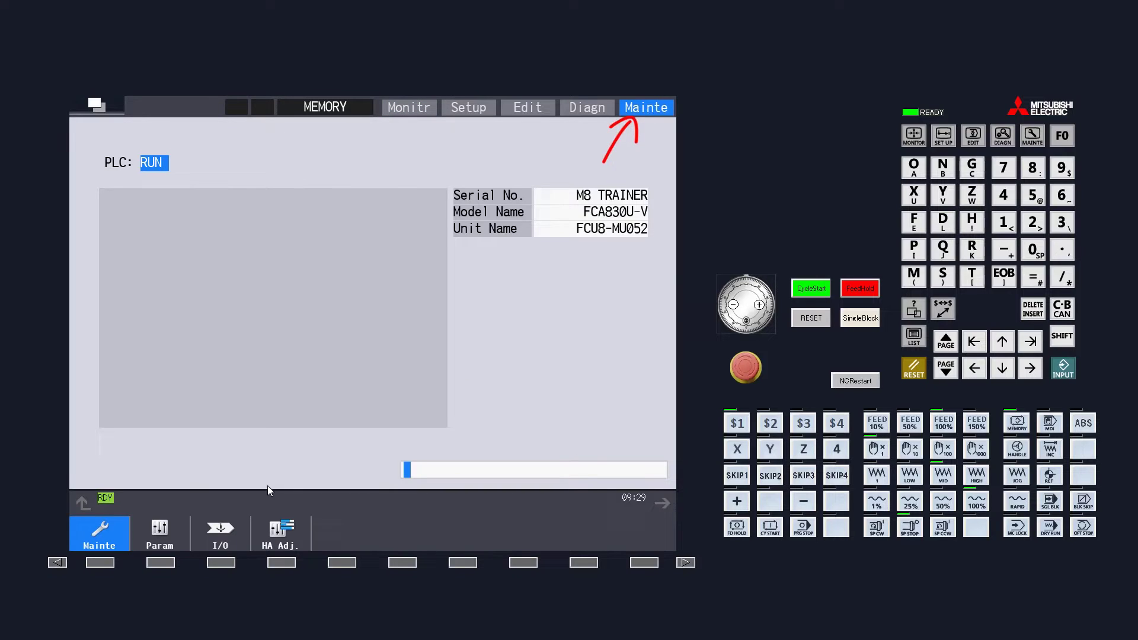
left_click(155, 538)
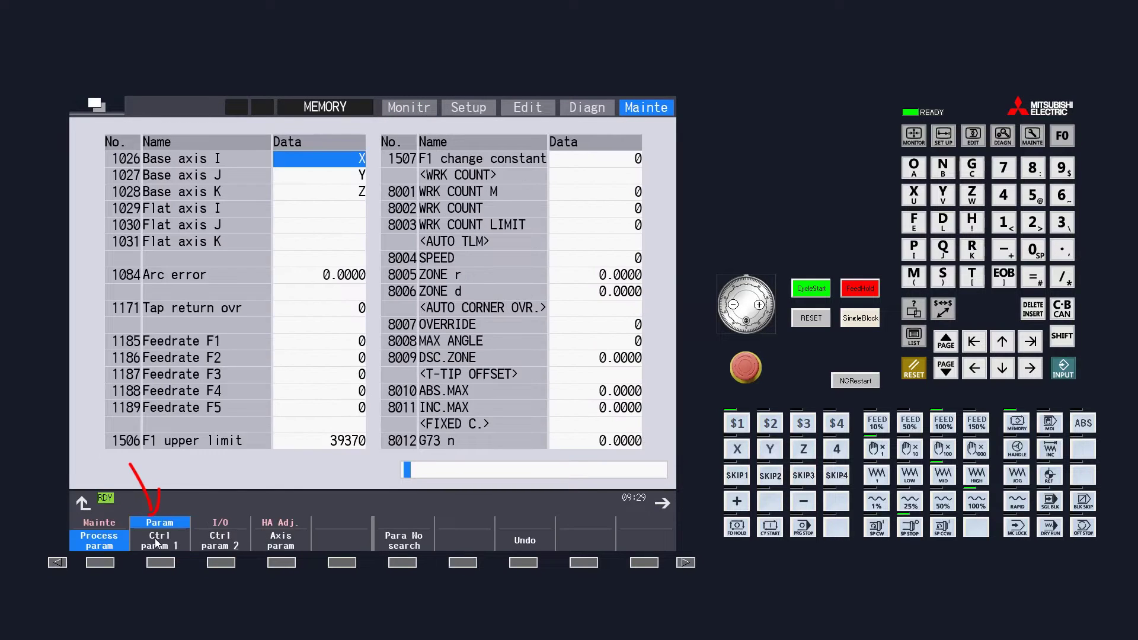
left_click(415, 540)
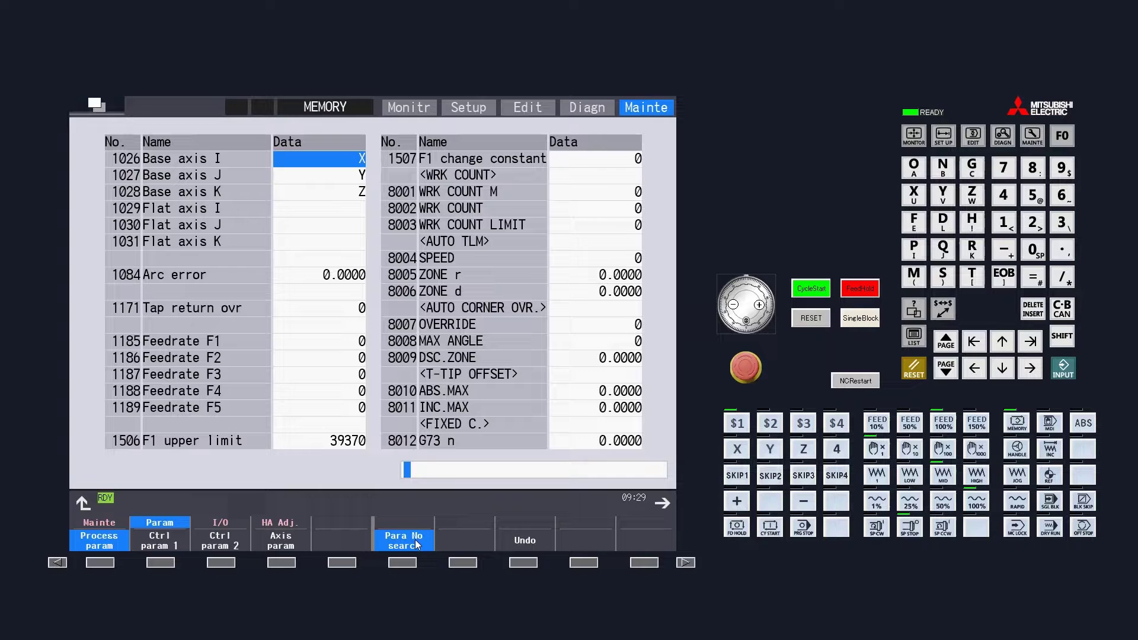
type("8966")
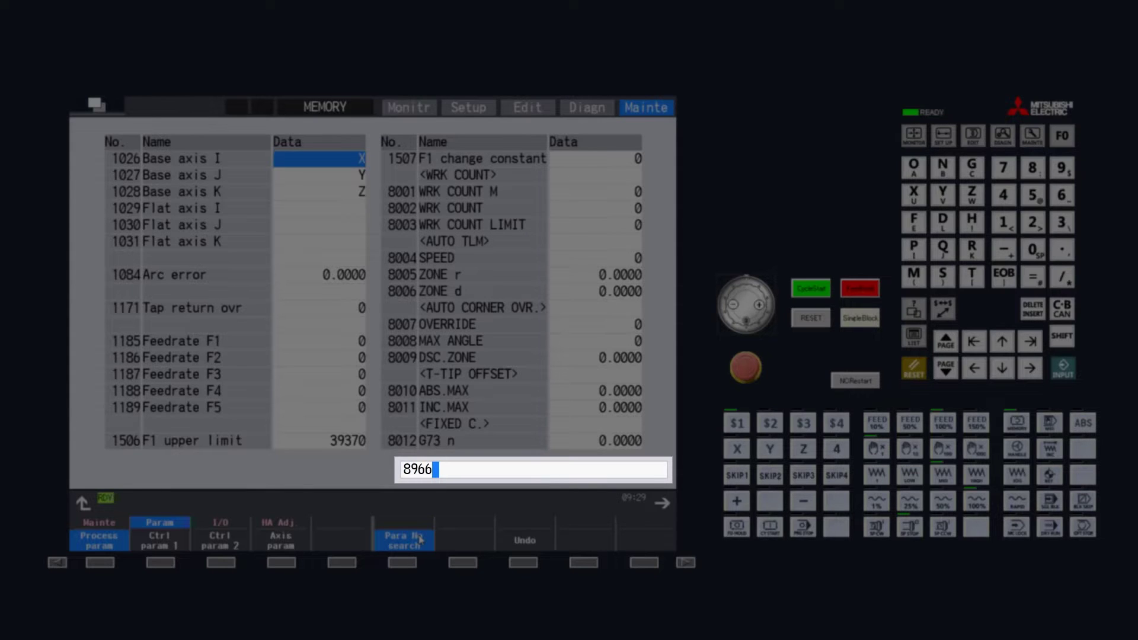
key("Return")
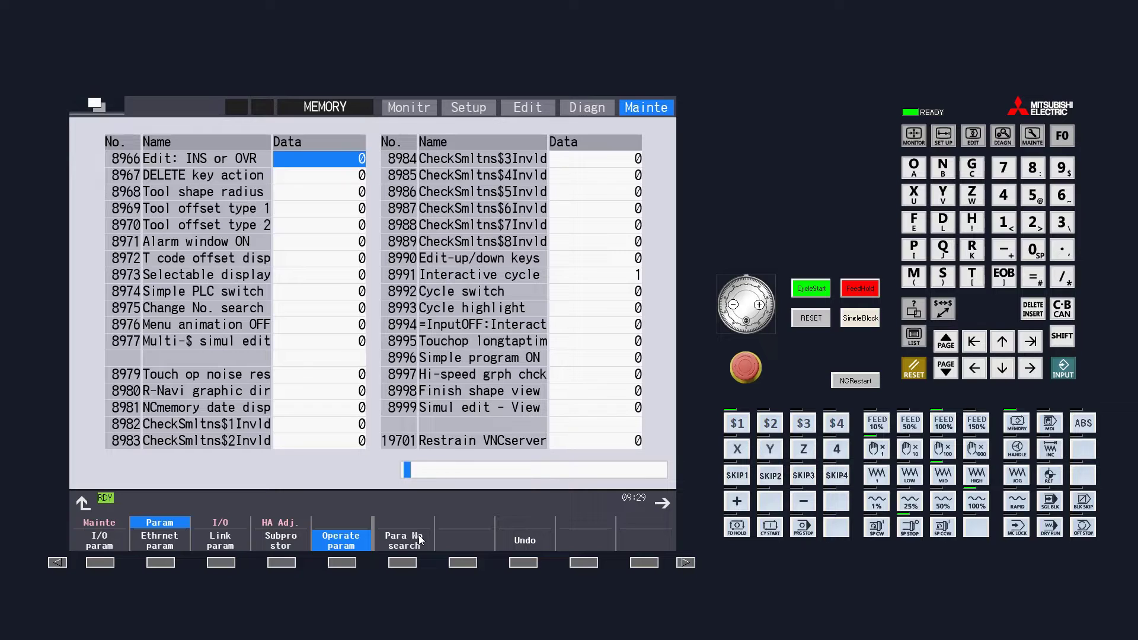
type("1")
key("Return")
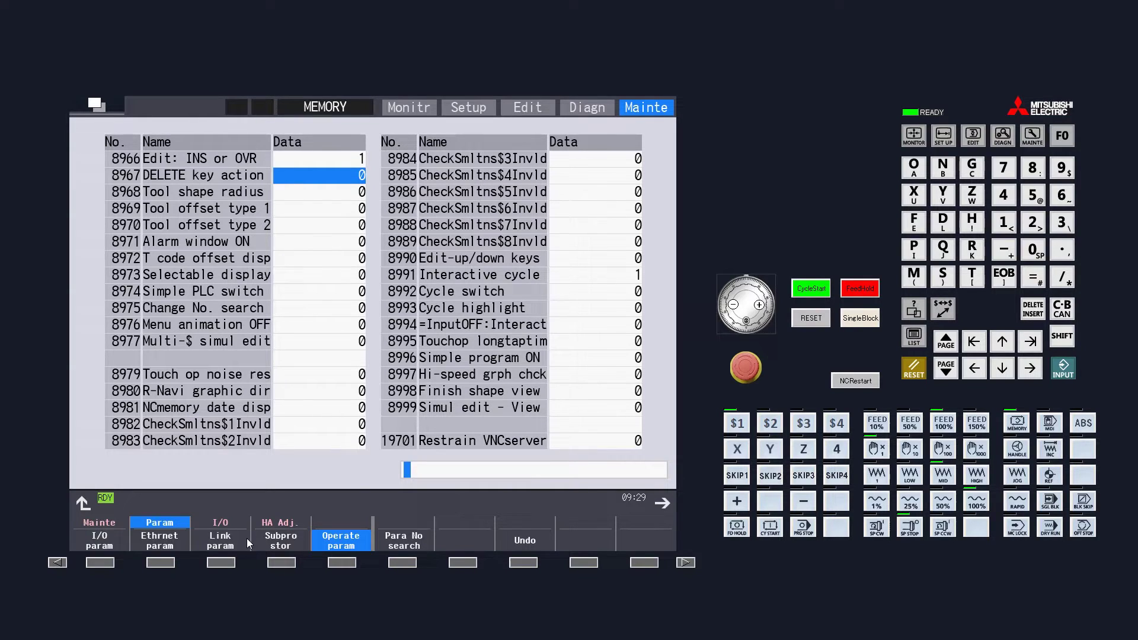
Look up parameter 8967 (DELETE key action) and set it to 1
left_click(403, 539)
type("86")
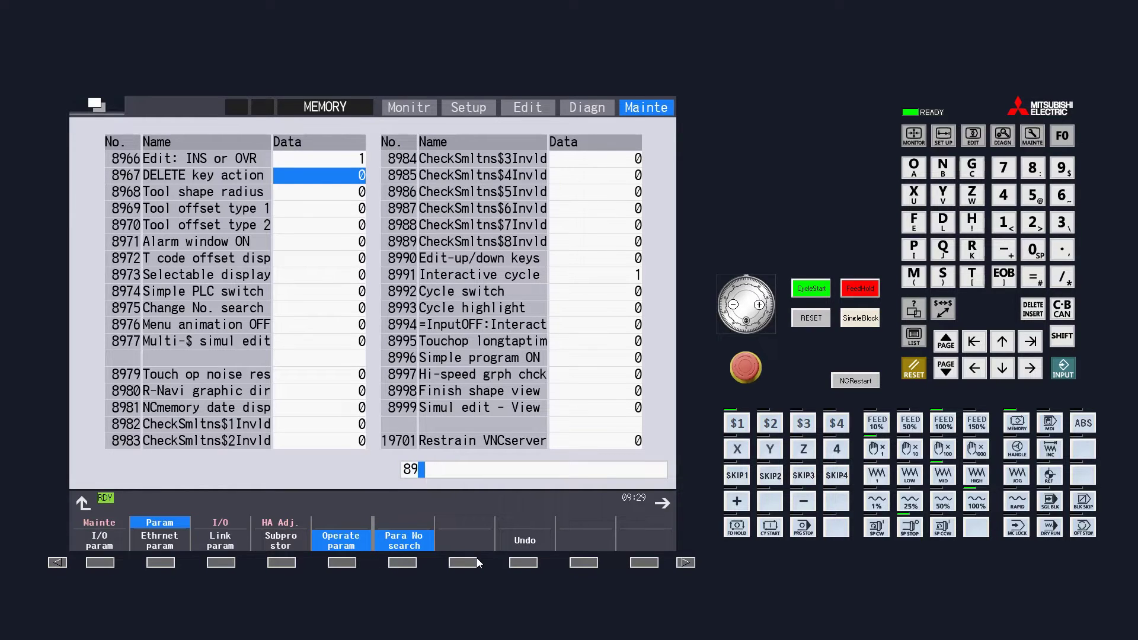
type("67")
key("Return")
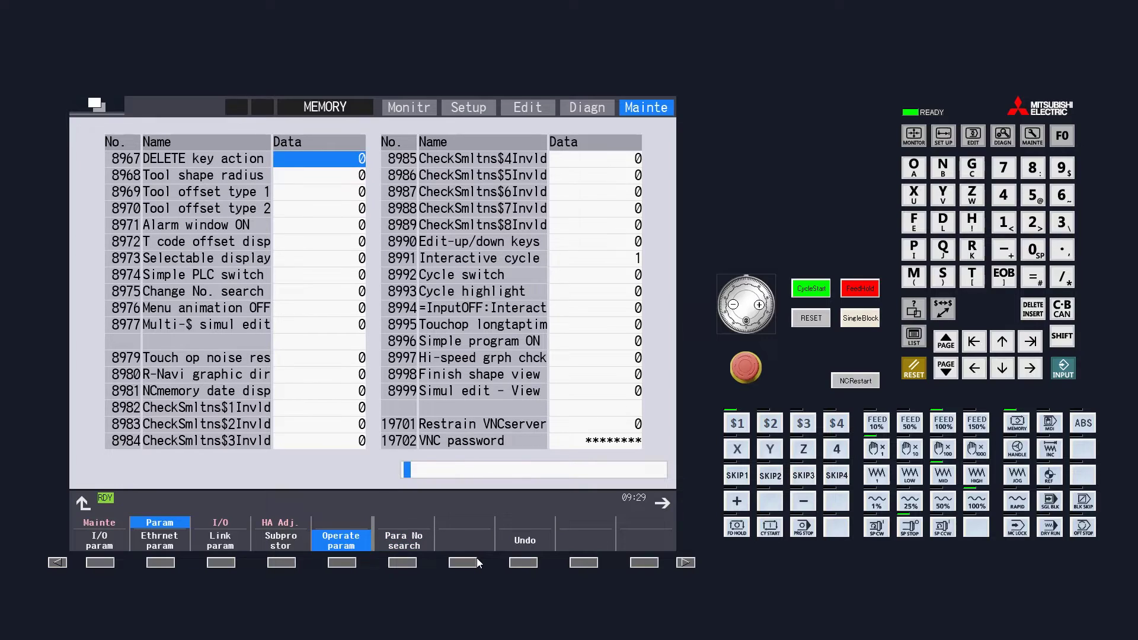
type("1")
key("Return")
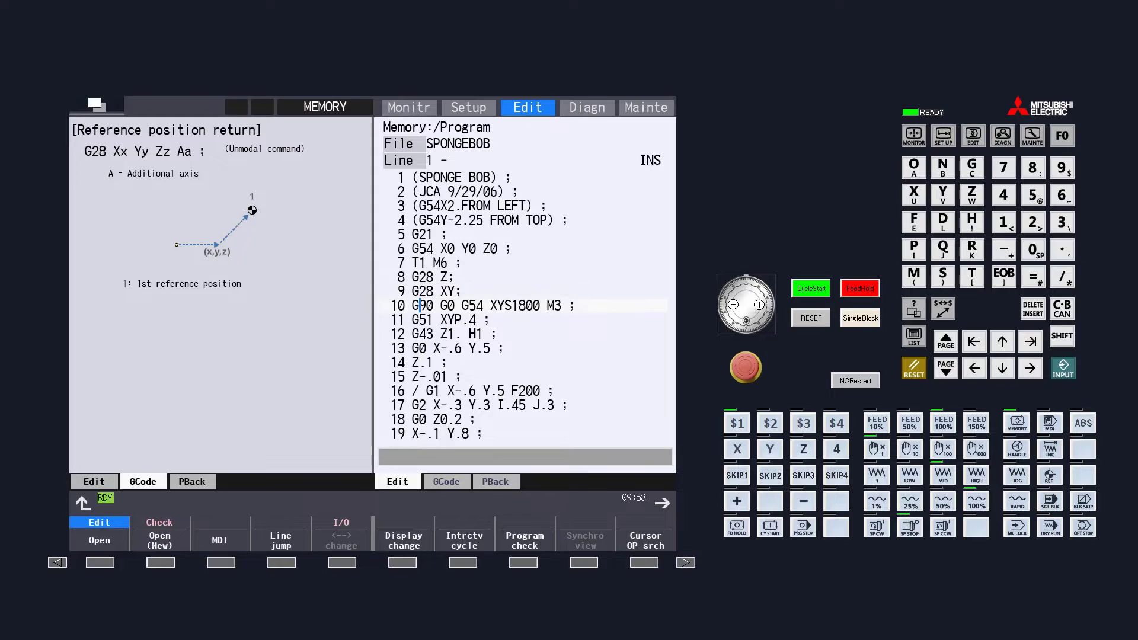
Break line 12 before G43 into 'M3 S4000 ;' and 'G43 Z1. H1 ;'
key("Down")
key("Down")
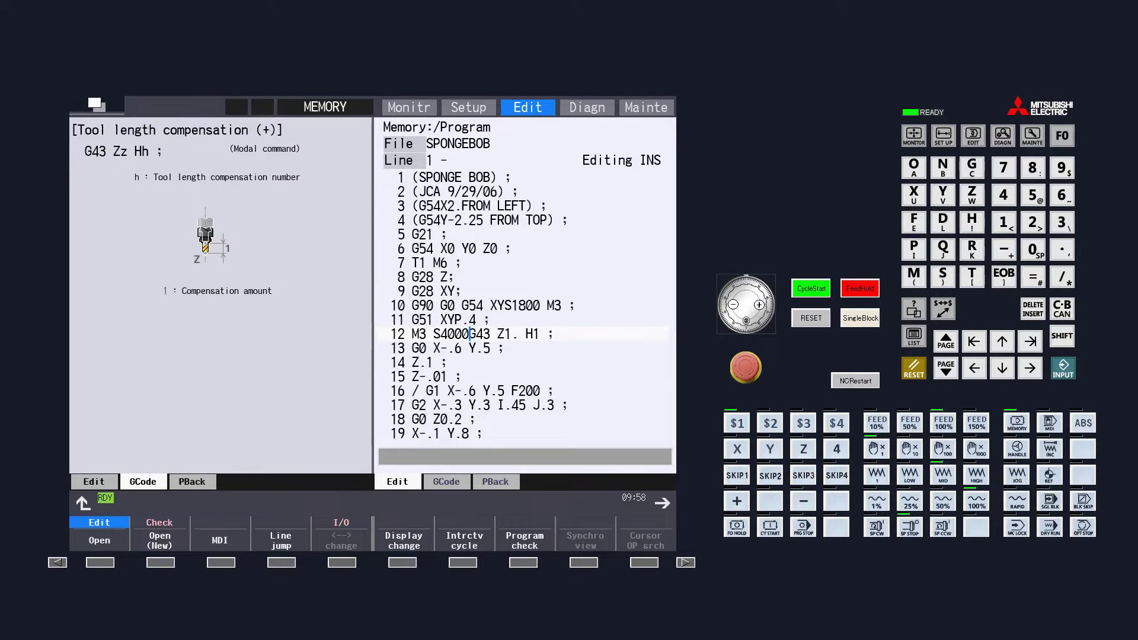
key("Return")
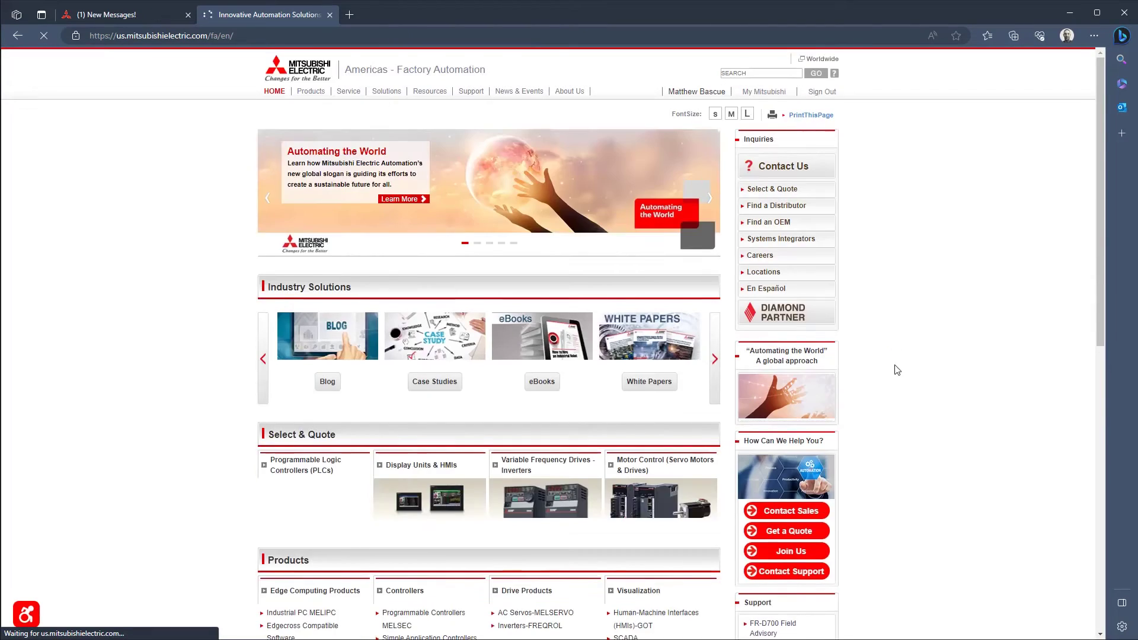
scroll(857, 392, "down", 5)
Go to the Mitsubishi Electric Knowledge Base page and select its search field
left_click(776, 368)
left_click(622, 195)
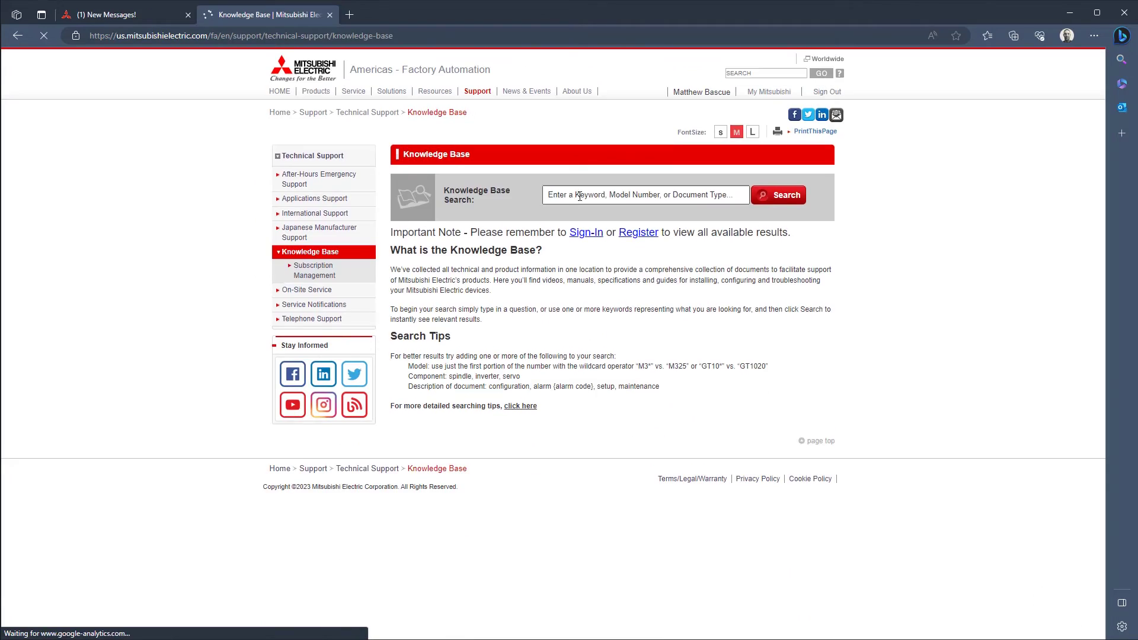
type("m80 instruction manu")
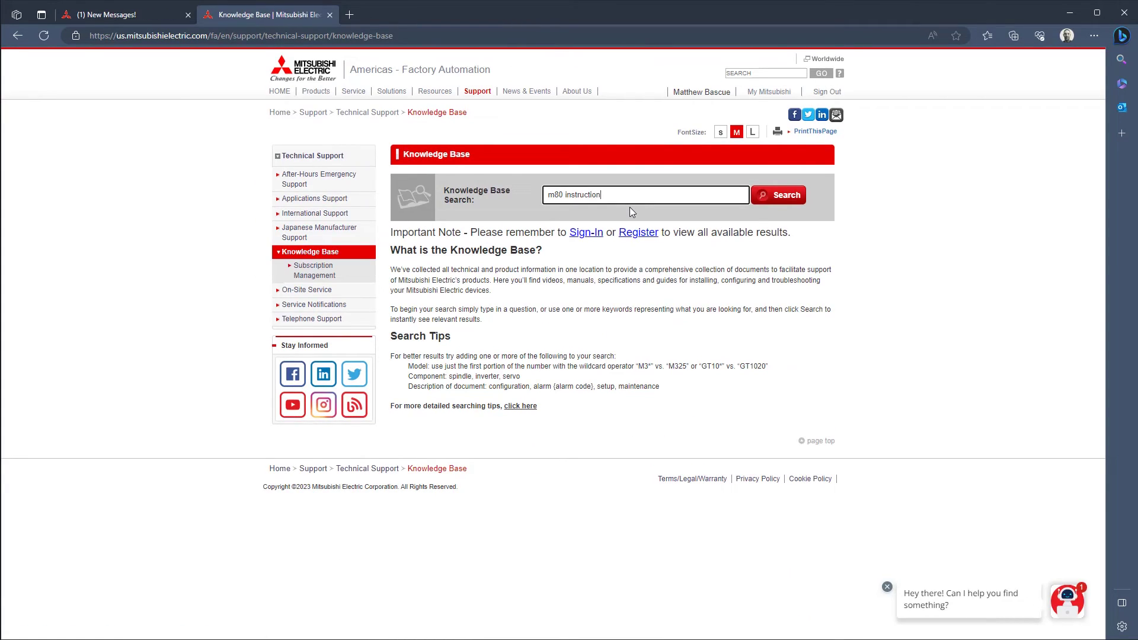